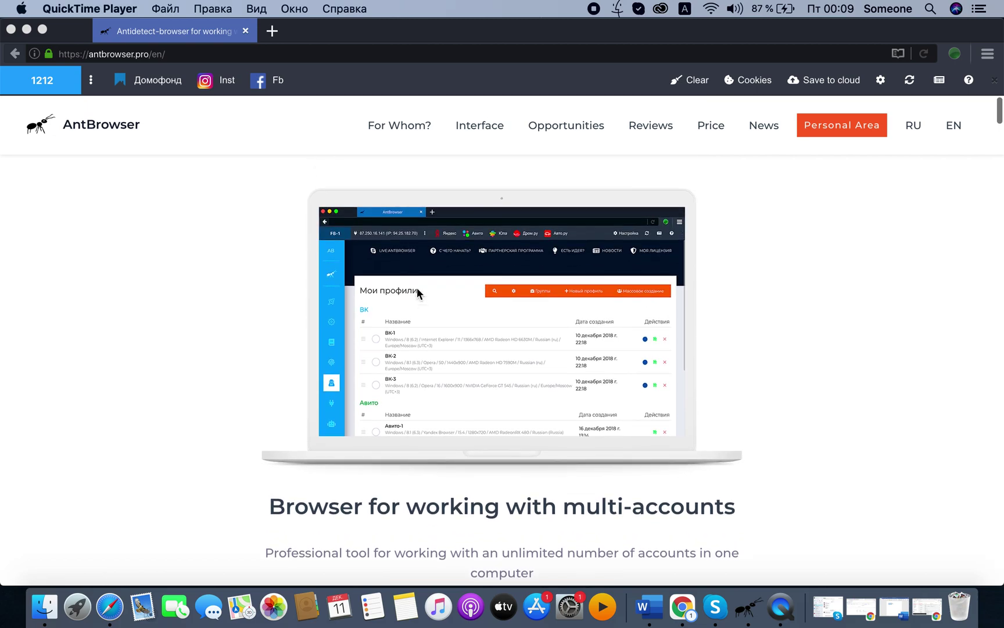
pyautogui.scroll(-1, 417, 287)
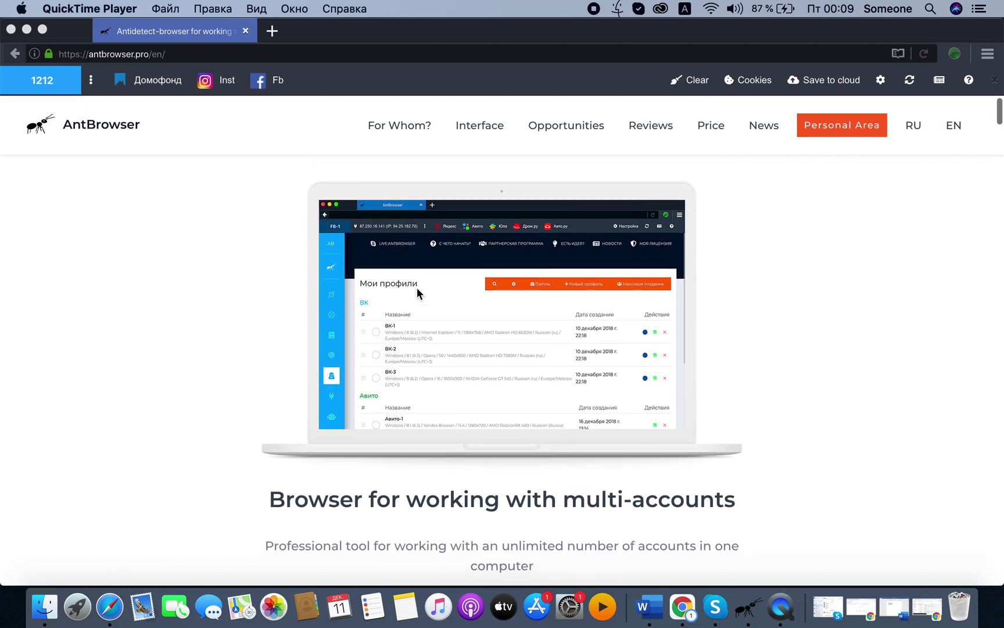
pyautogui.scroll(1, 415, 296)
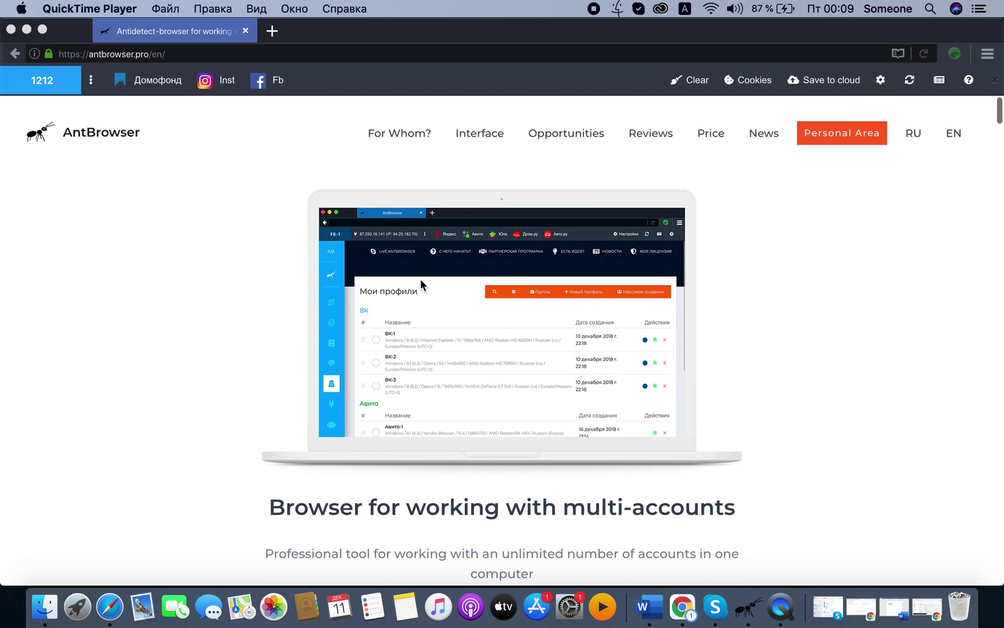
# Go to the personal account's My profiles dashboard and start a new desktop profile
pyautogui.scroll(-2, 427, 271)
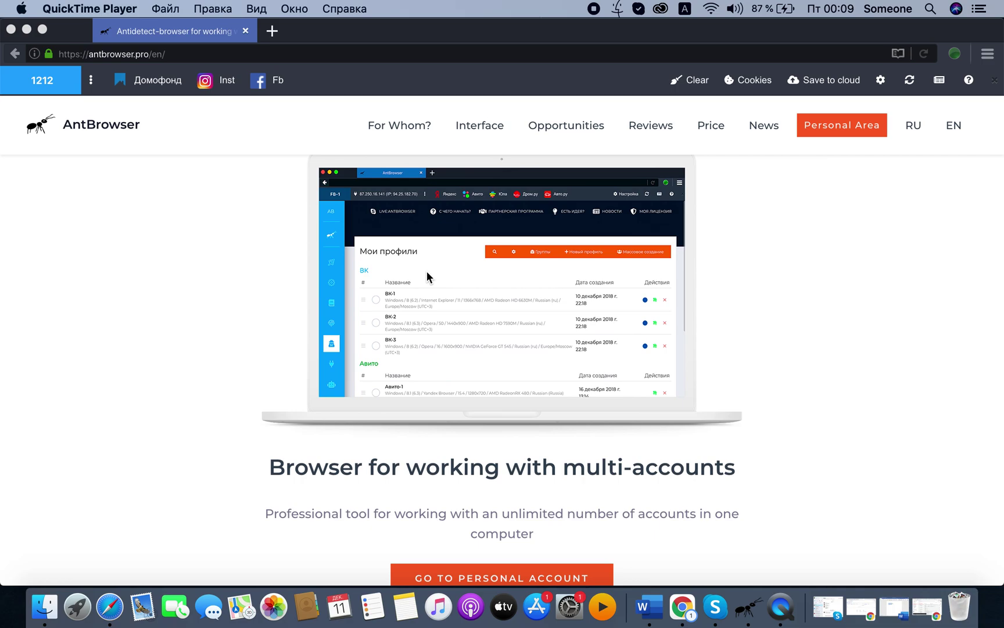
pyautogui.scroll(-1, 471, 451)
pyautogui.click(471, 577)
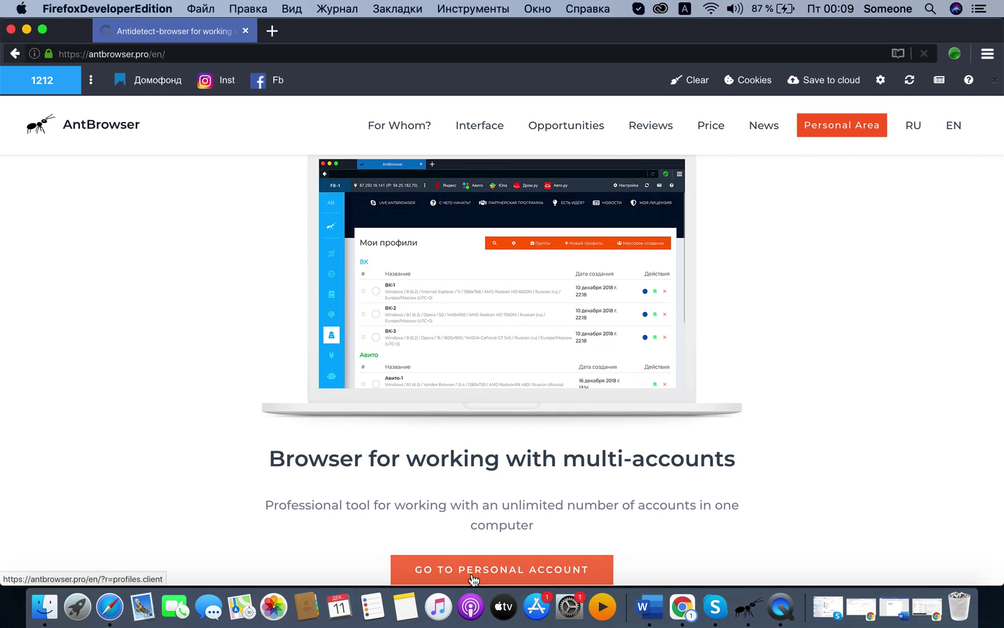
pyautogui.click(471, 572)
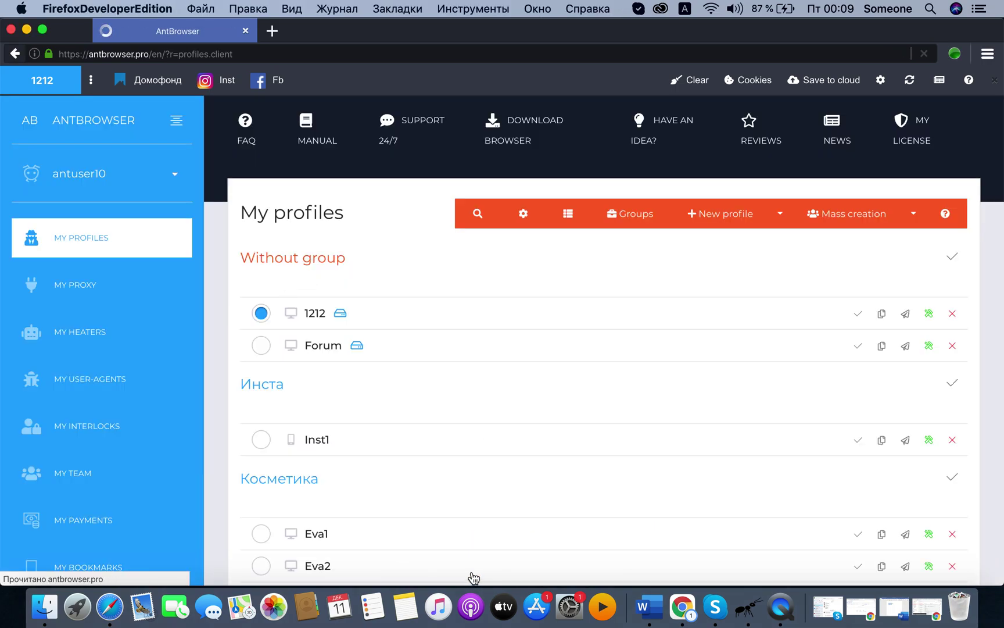
pyautogui.click(120, 240)
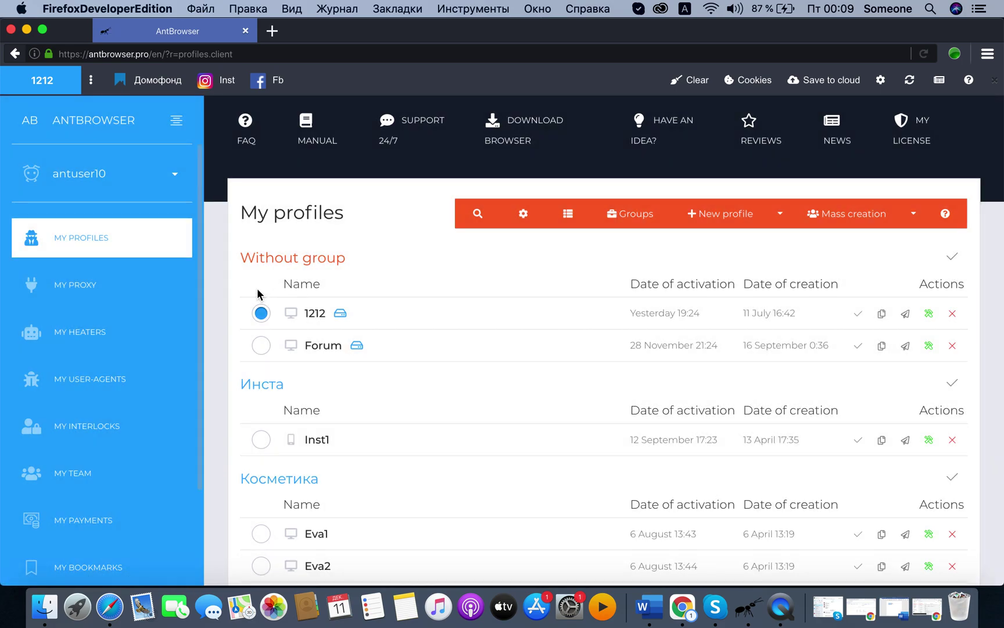
pyautogui.click(723, 216)
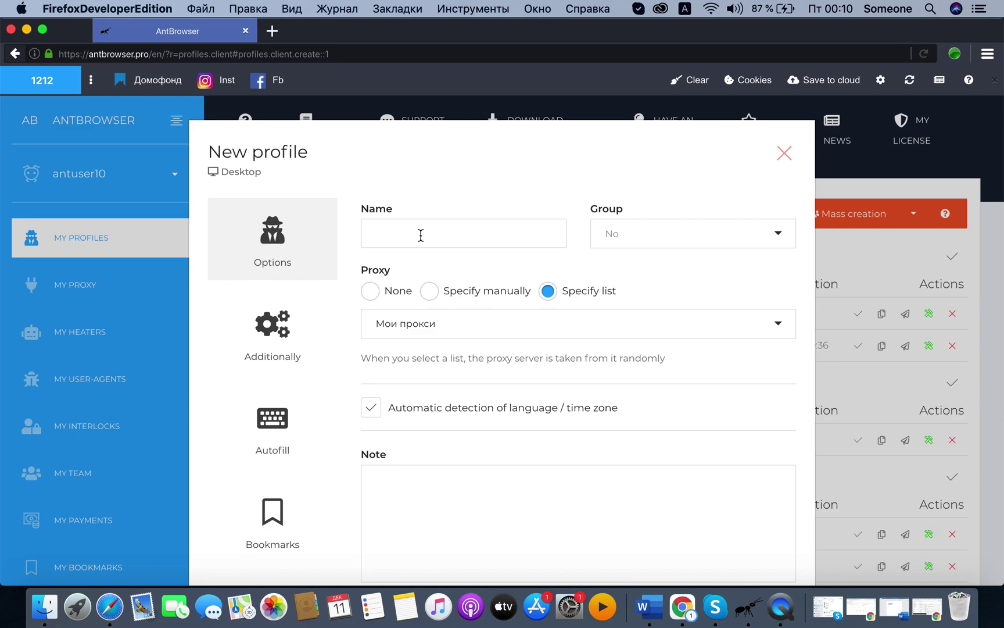
pyautogui.write('Beauty1')
# Save the new desktop profile Beauty1 with its proxy set to None
pyautogui.scroll(-2, 569, 278)
pyautogui.click(566, 270)
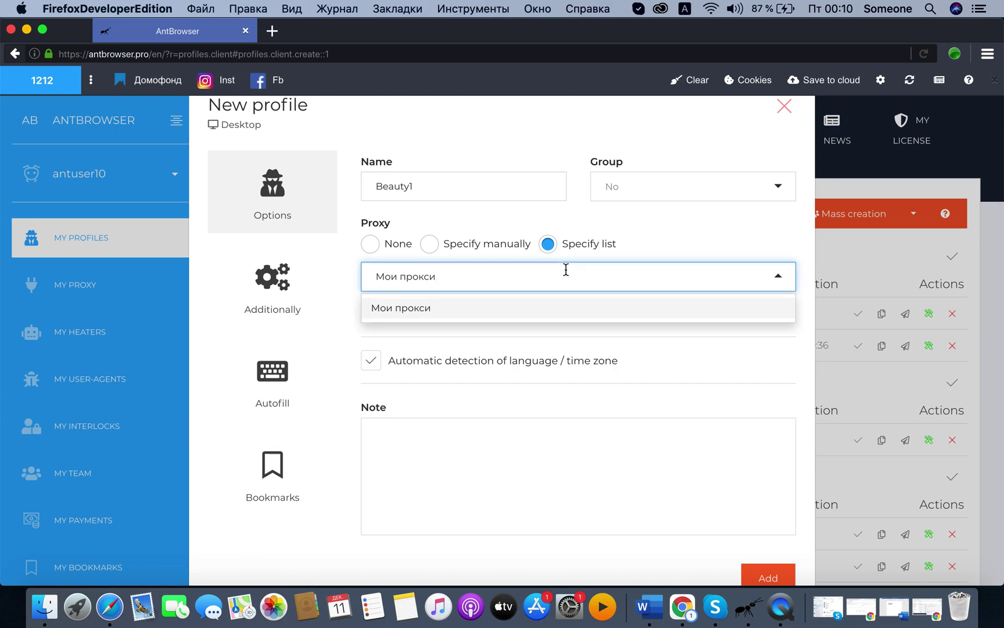
pyautogui.click(388, 245)
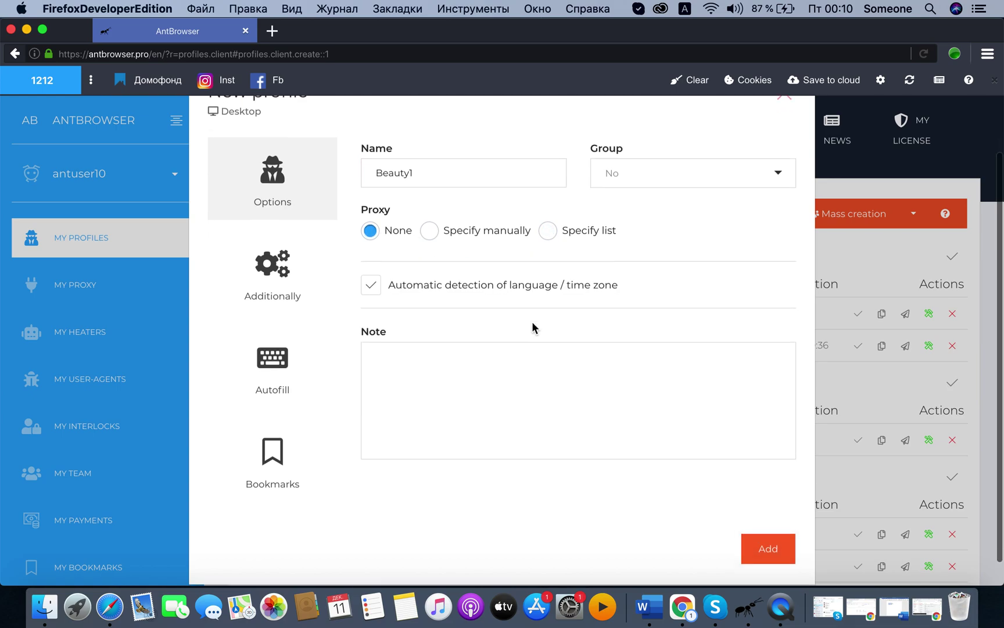
pyautogui.scroll(-1, 533, 327)
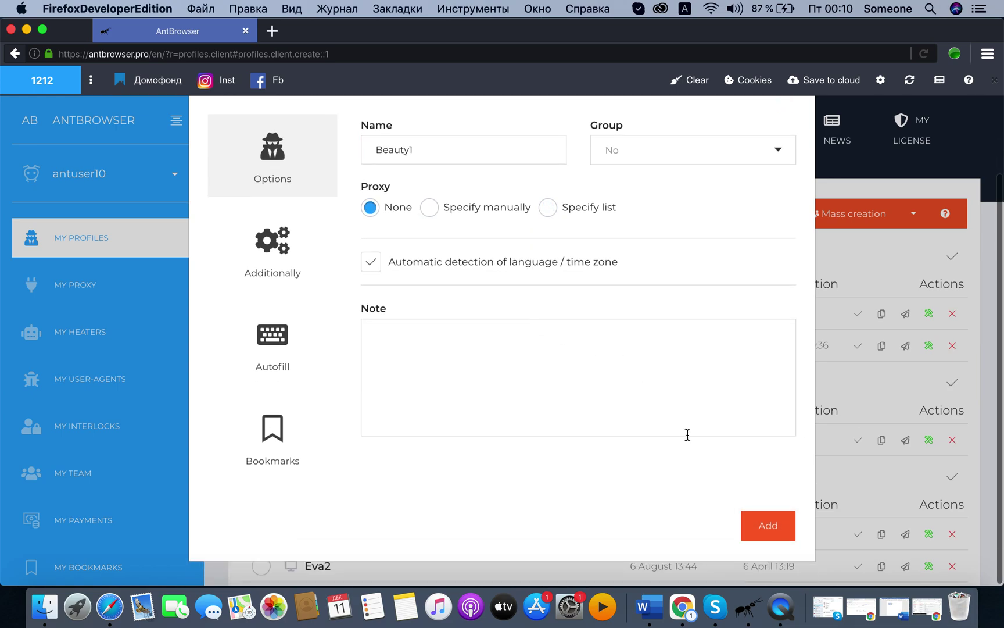
pyautogui.click(769, 533)
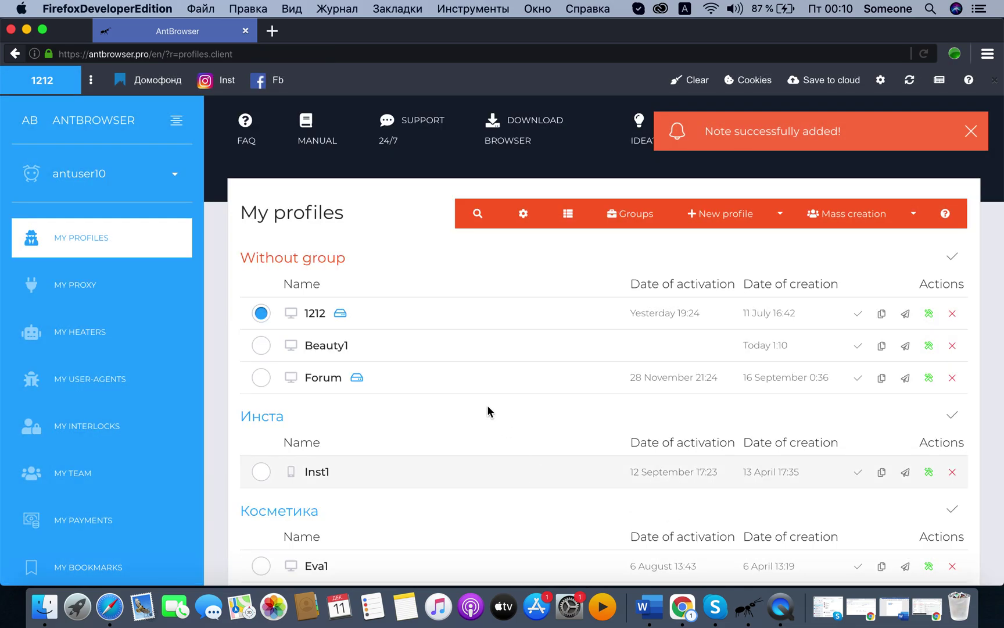
# Make Beauty1 the active profile and open Mass creation to edit the profile count
pyautogui.click(261, 347)
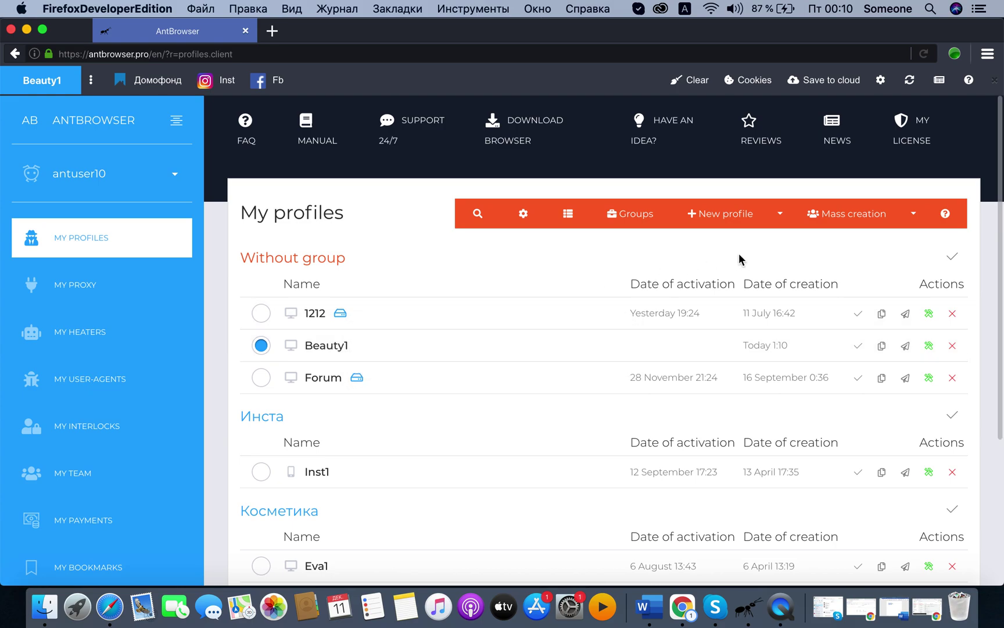
pyautogui.click(848, 215)
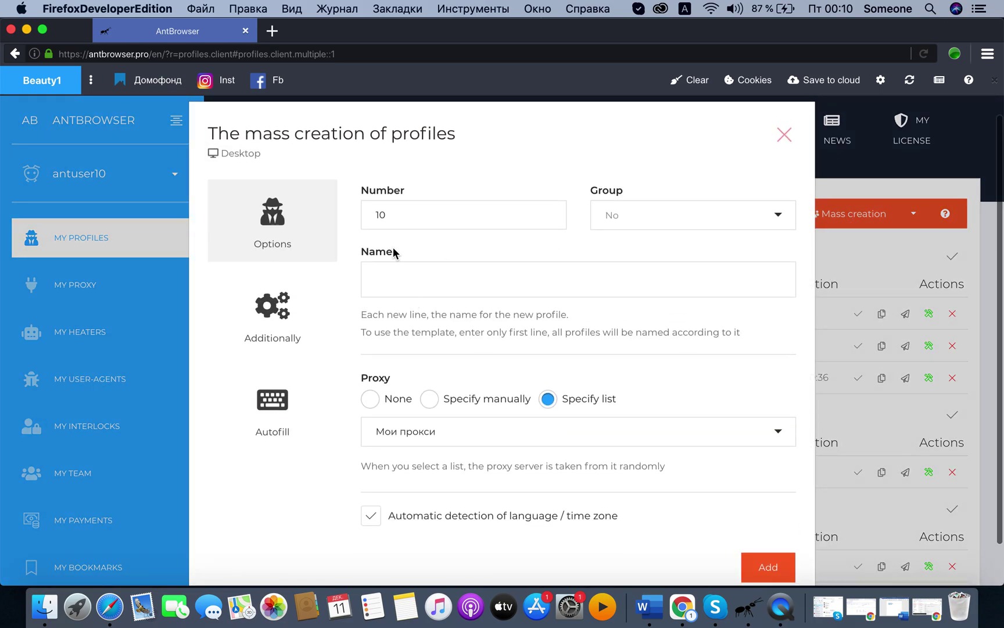
pyautogui.click(392, 217)
# Batch-create 2 profiles, Beauty2 and Beauty3, with proxy set to None
pyautogui.press('BackSpace')
pyautogui.write('2')
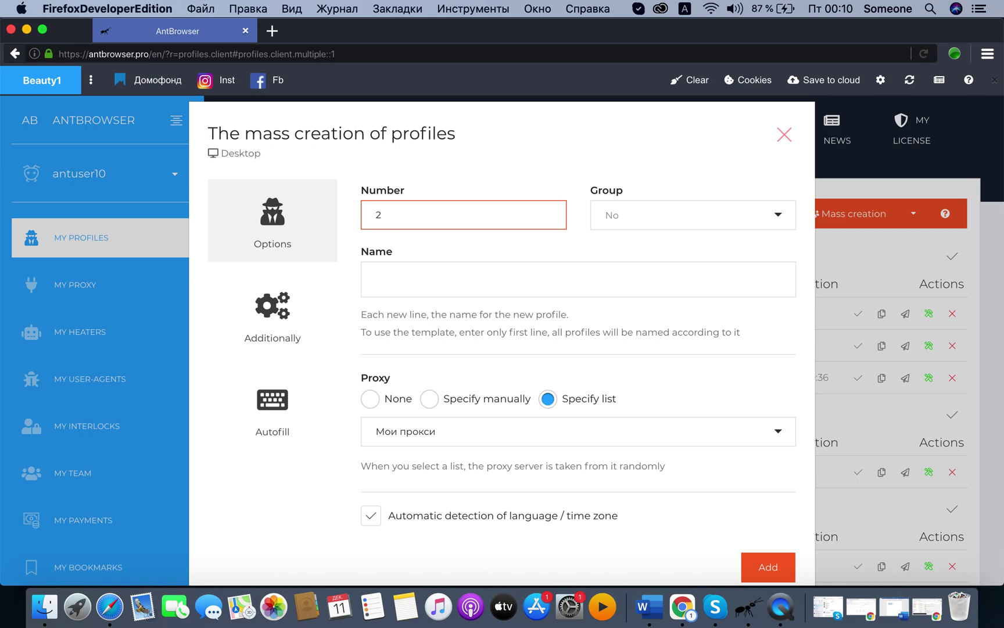
pyautogui.click(398, 274)
pyautogui.write('Beauty2')
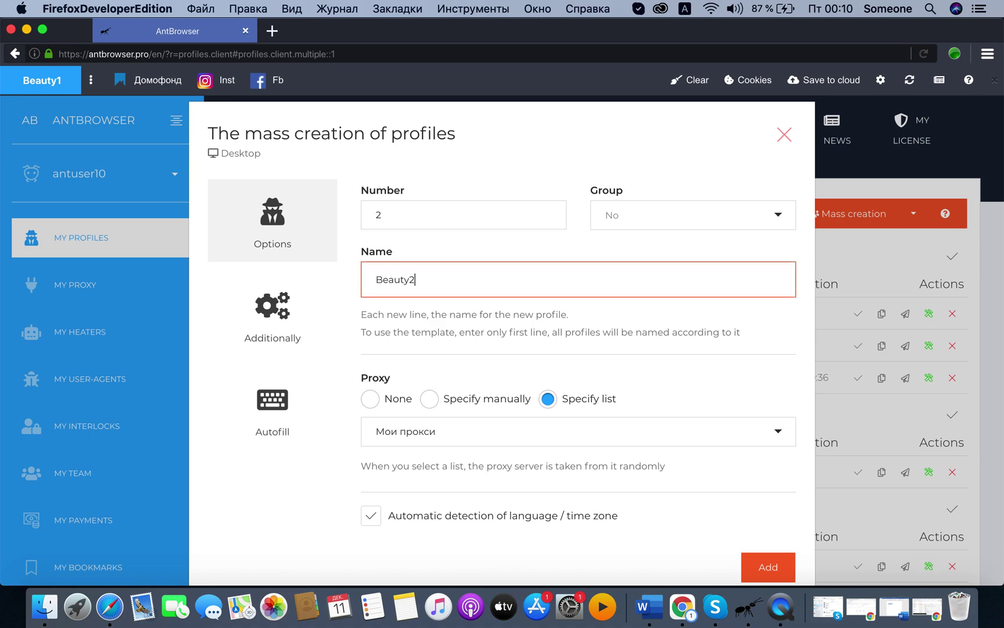
pyautogui.press('Return')
pyautogui.write('Be')
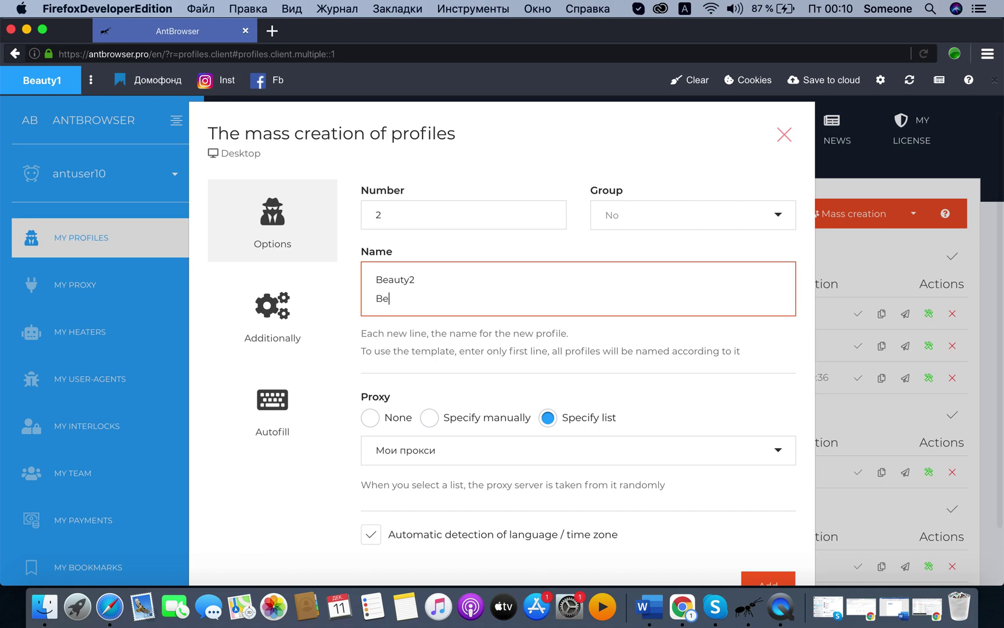
pyautogui.write('auty3')
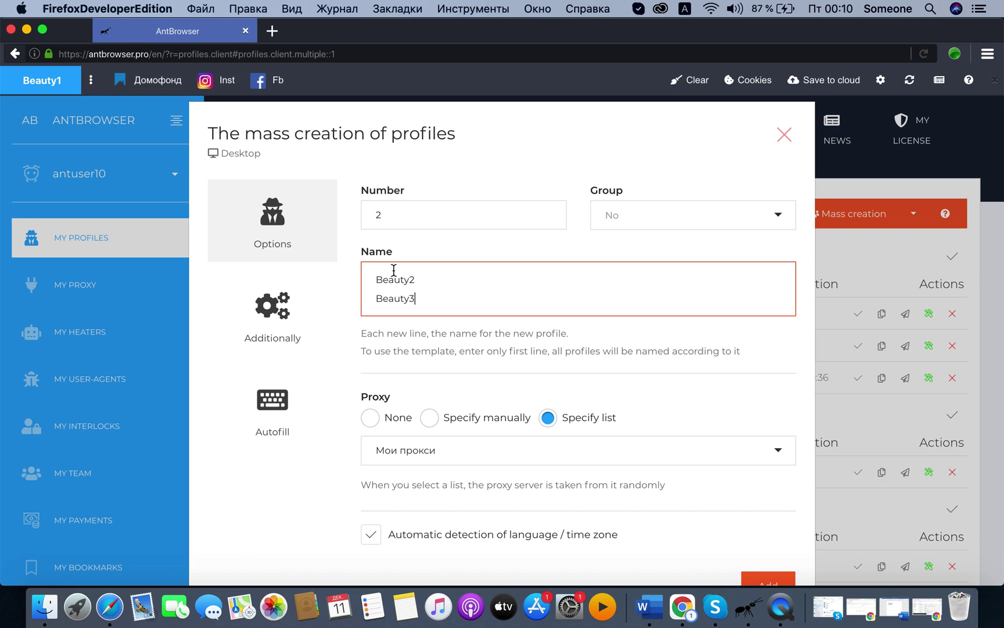
pyautogui.scroll(-1, 387, 273)
pyautogui.scroll(-2, 407, 279)
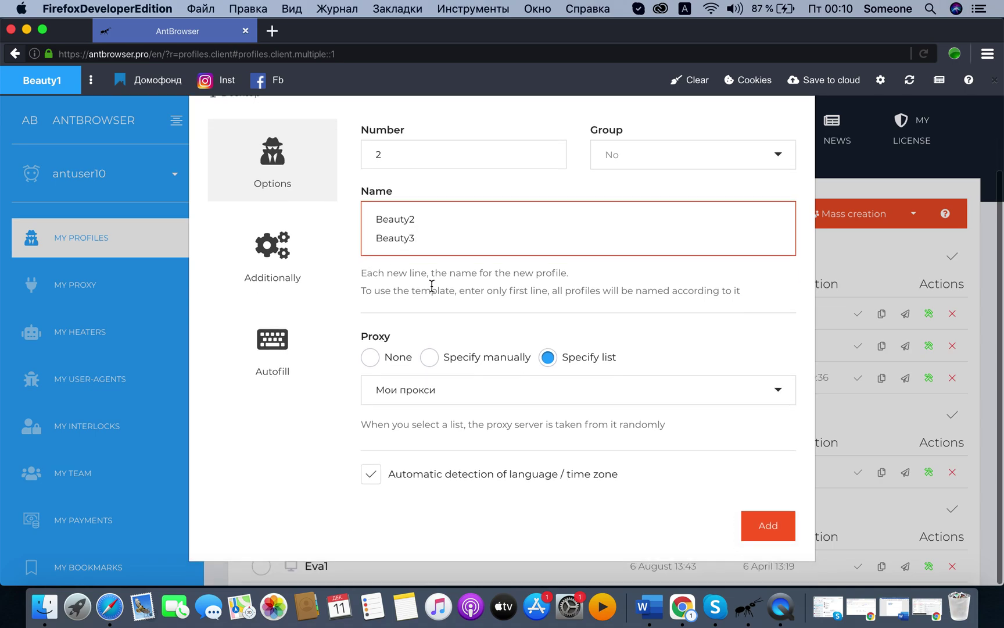
pyautogui.click(761, 530)
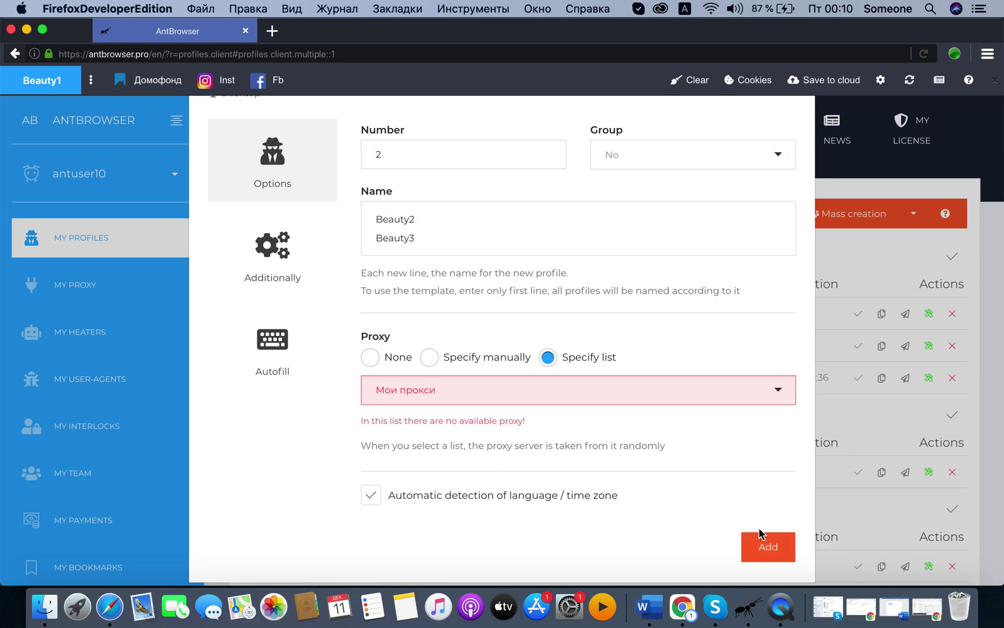
pyautogui.click(370, 357)
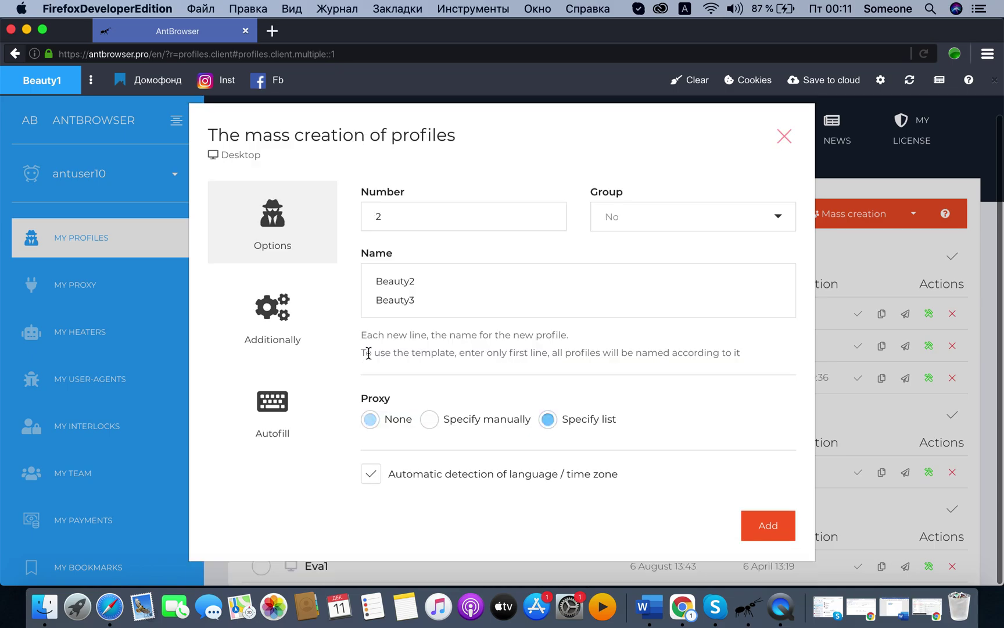
pyautogui.click(771, 531)
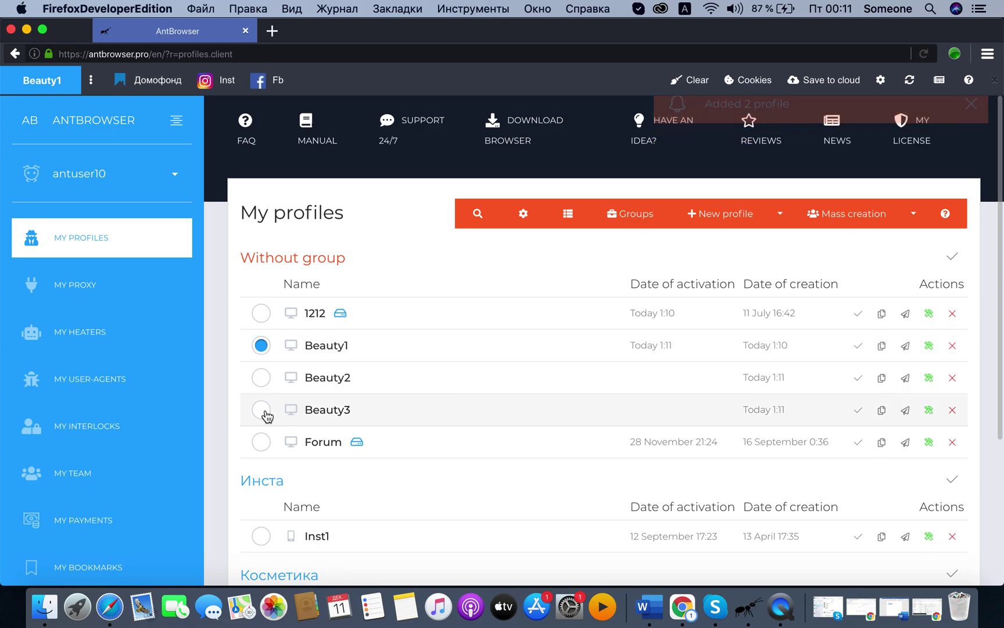
pyautogui.moveTo(328, 377)
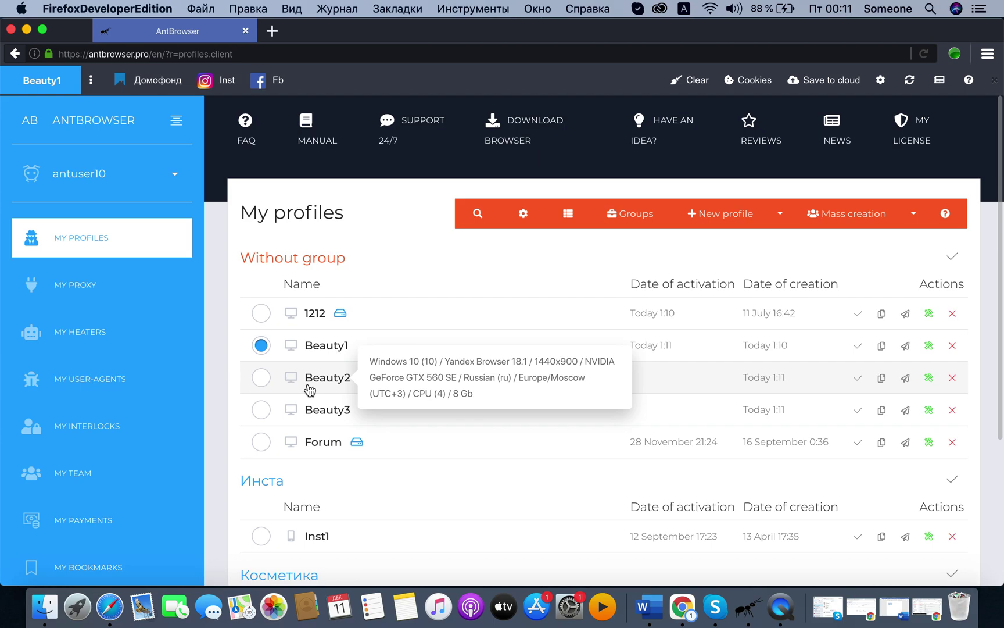
# Open the Groups page listing the Инста and Косметика groups
pyautogui.scroll(-1, 310, 389)
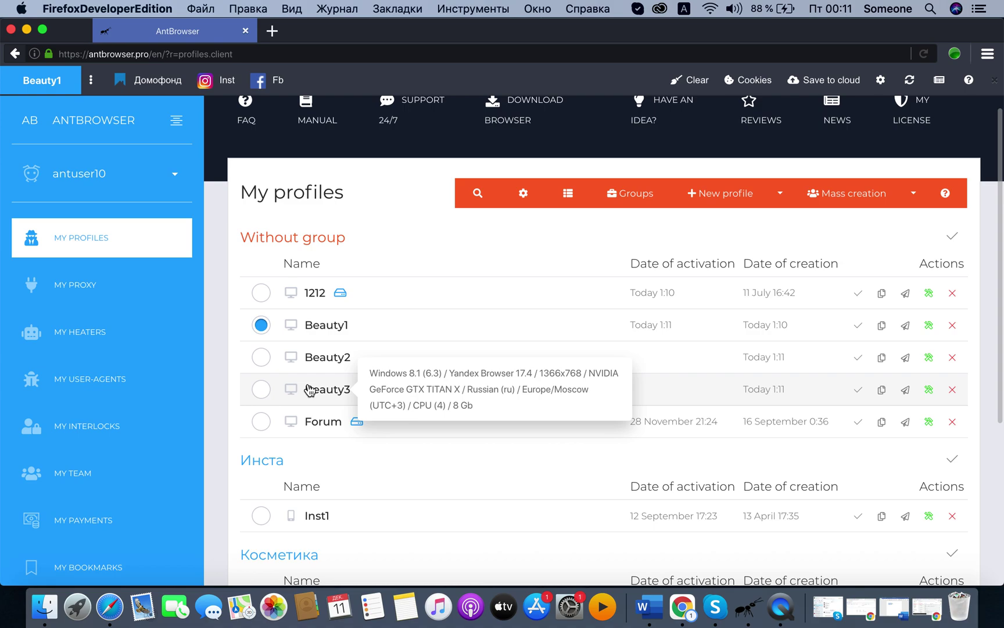
pyautogui.scroll(1, 309, 389)
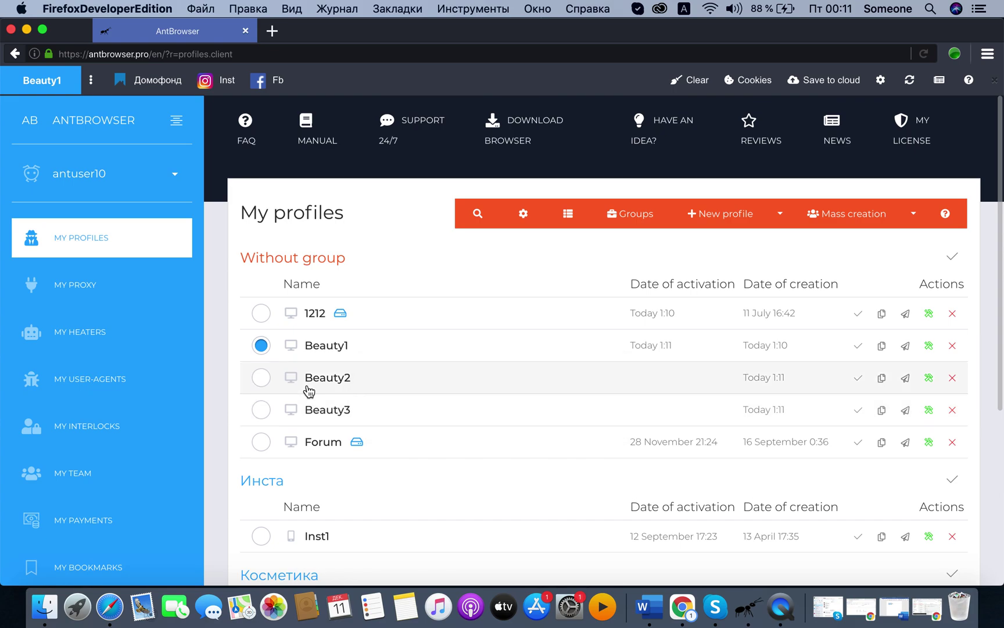
pyautogui.scroll(-1, 308, 391)
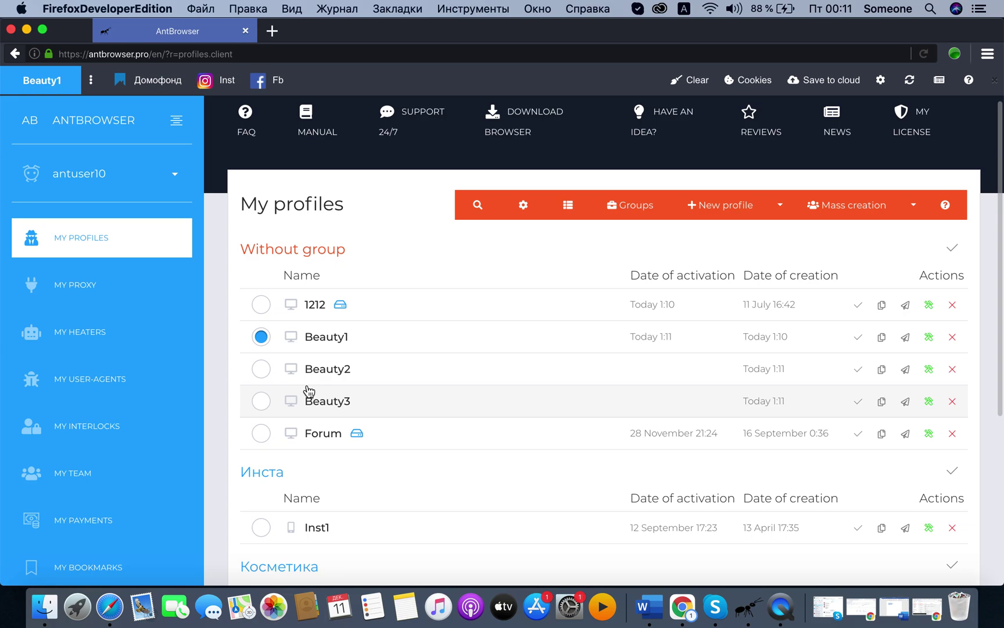
pyautogui.click(626, 209)
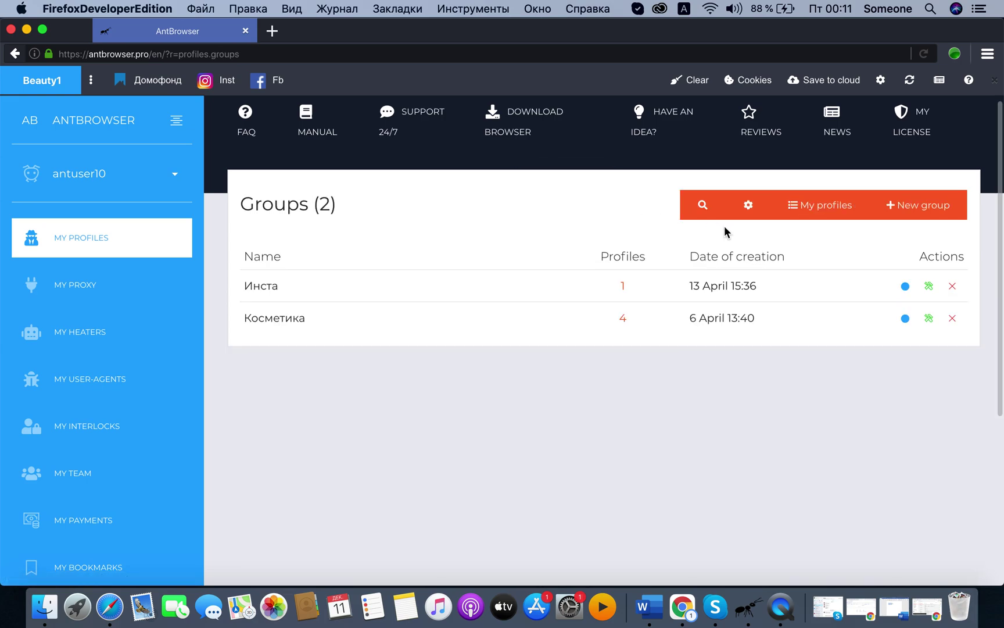
# Add a new profile group named Cosmetics
pyautogui.click(914, 212)
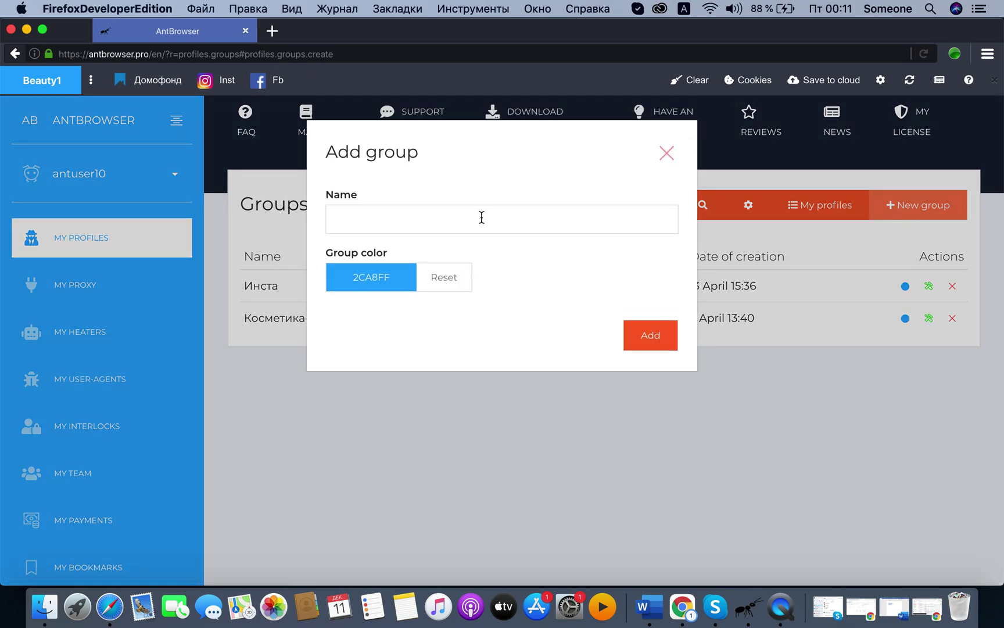
pyautogui.click(481, 217)
pyautogui.write('Cosmetics')
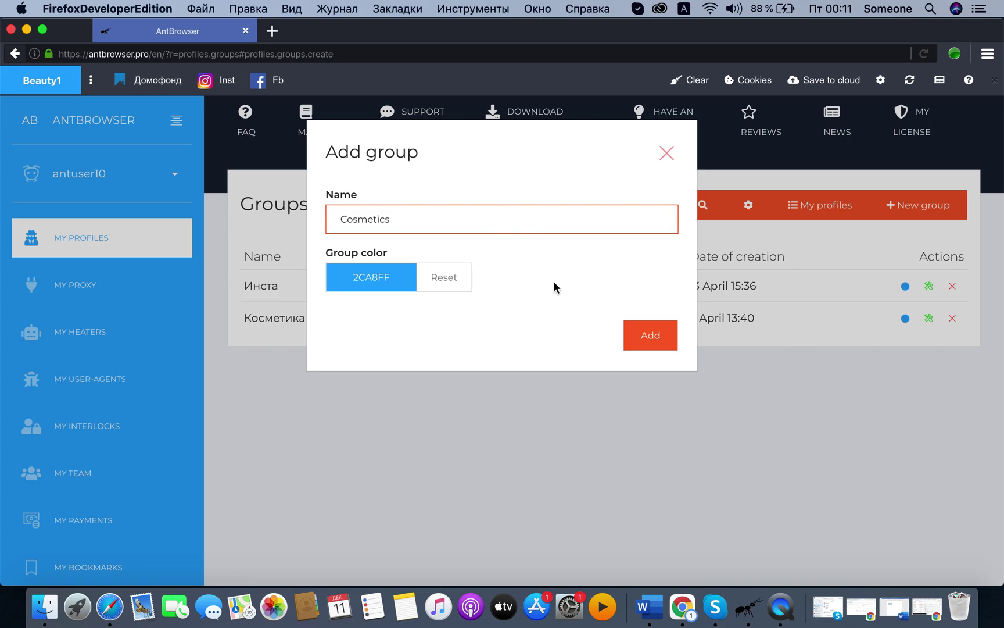
pyautogui.click(651, 343)
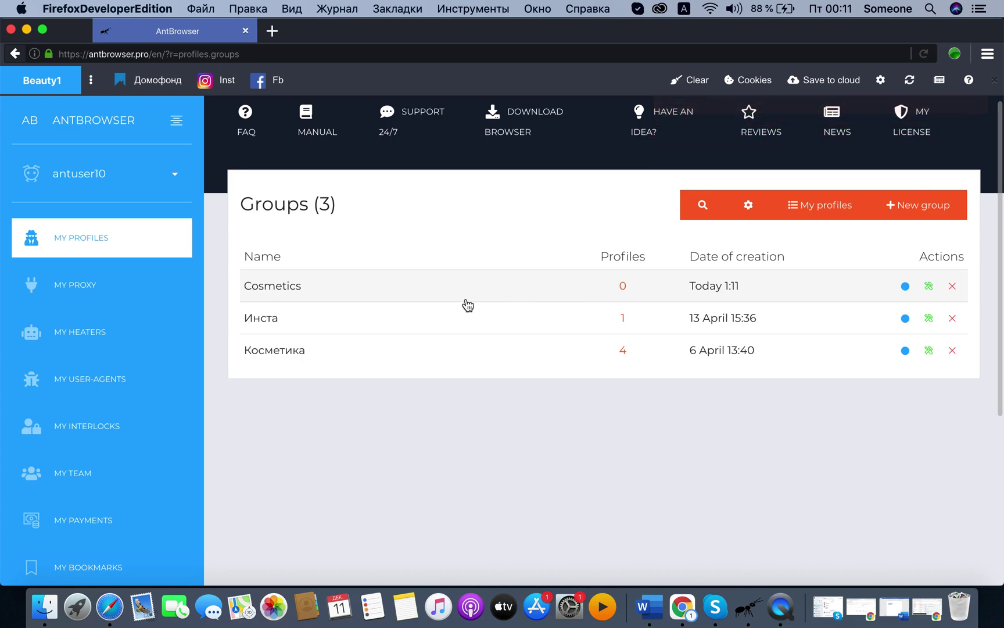
# View the Cosmetics group settings without changes, then return to My profiles
pyautogui.click(715, 286)
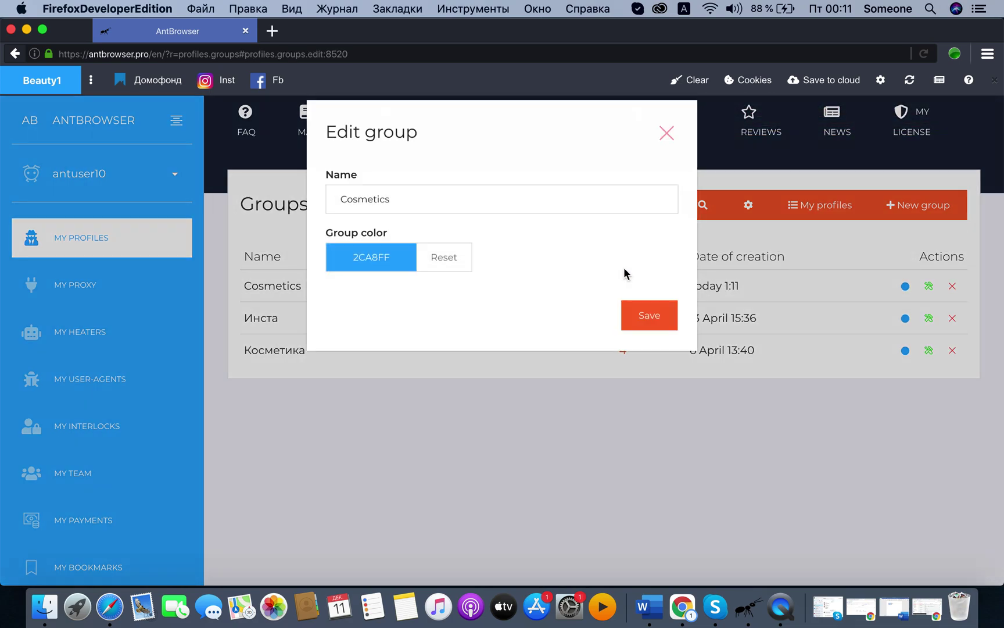
pyautogui.click(666, 153)
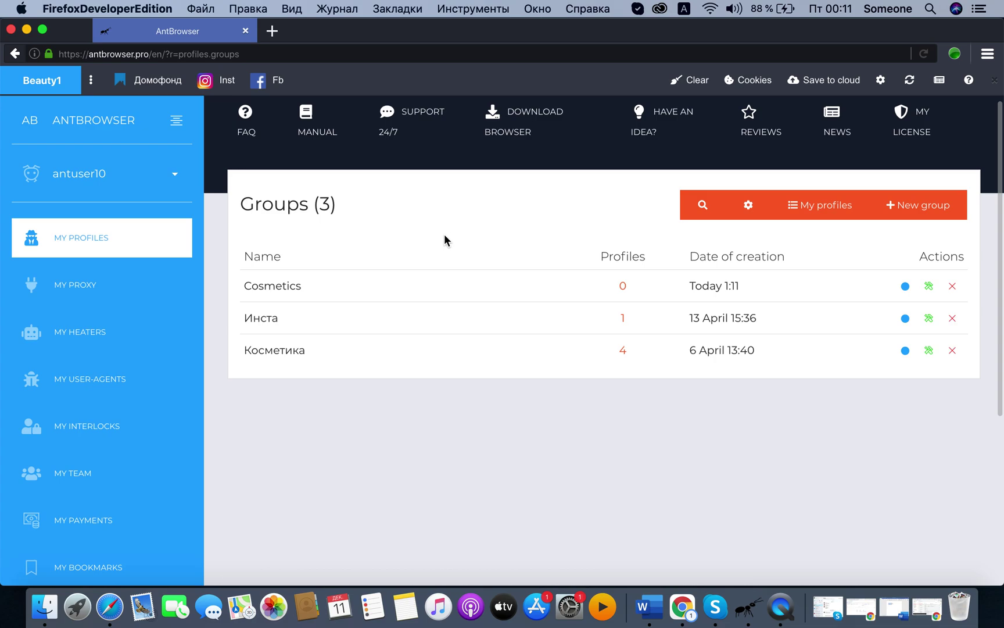
pyautogui.click(126, 240)
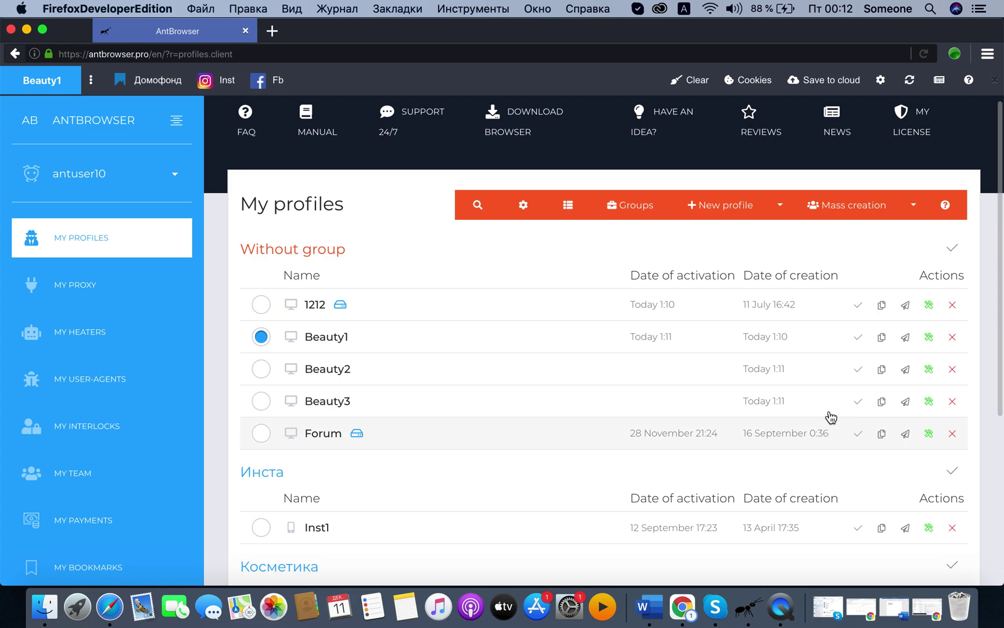
# Mark Beauty1, Beauty2 and Beauty3 and start a mass group change
pyautogui.click(858, 343)
pyautogui.click(860, 372)
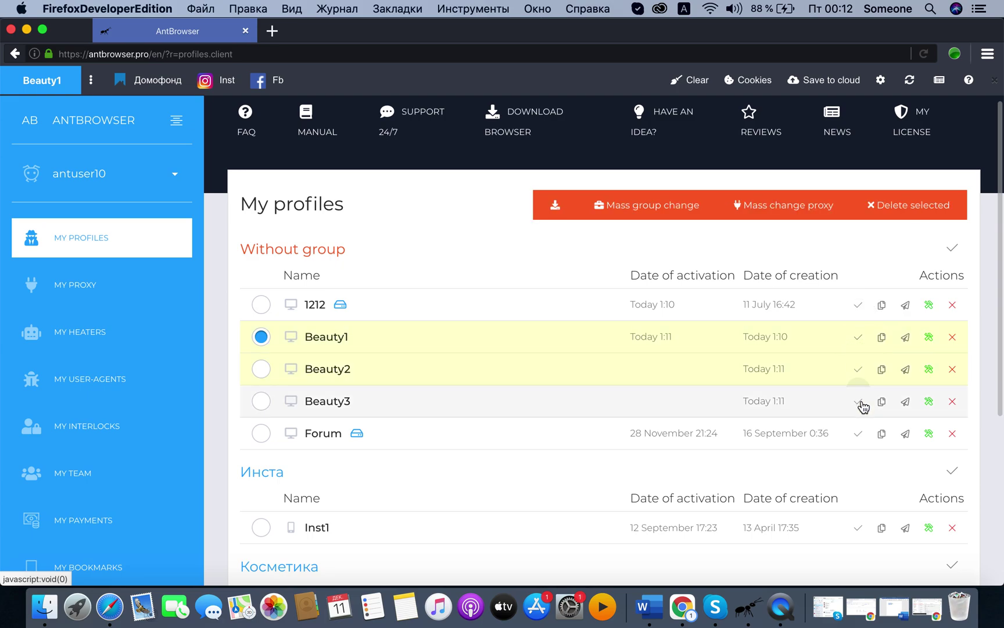
pyautogui.click(860, 404)
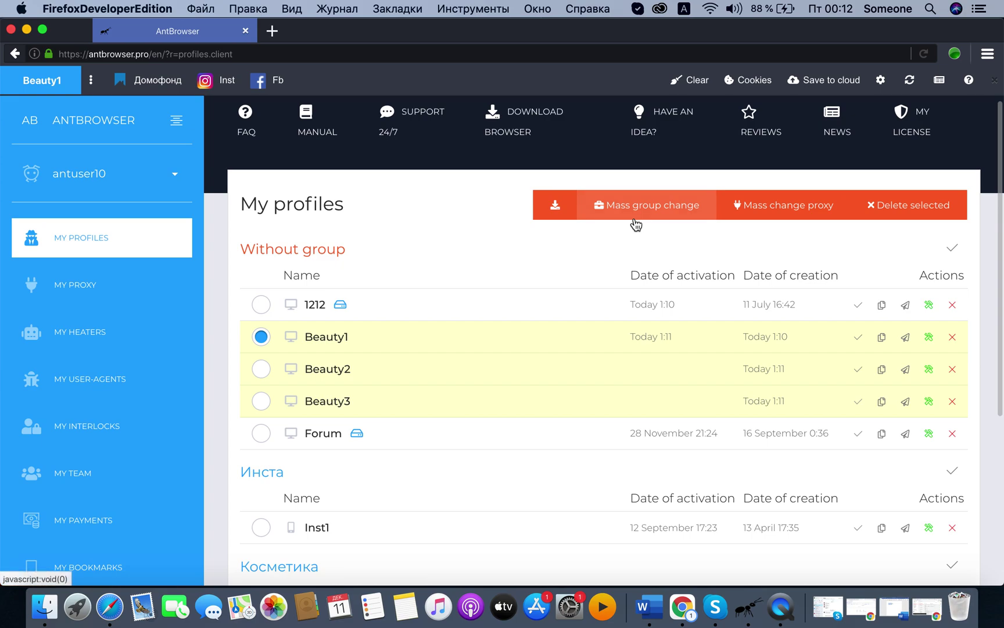
pyautogui.click(668, 213)
# Pick Cosmetics as the target group and move the three Beauty profiles into it
pyautogui.click(593, 221)
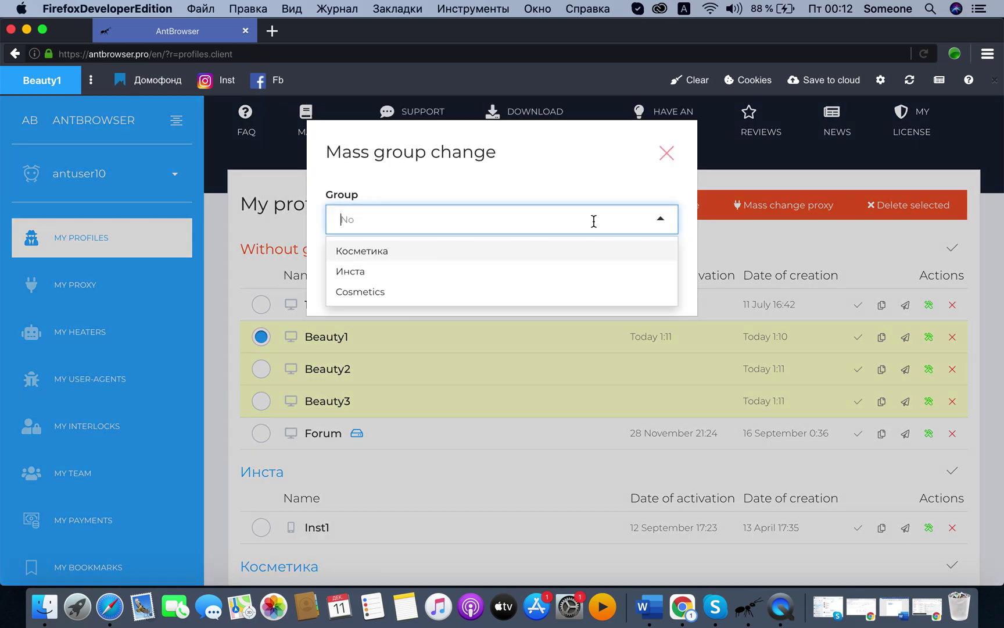
pyautogui.click(476, 293)
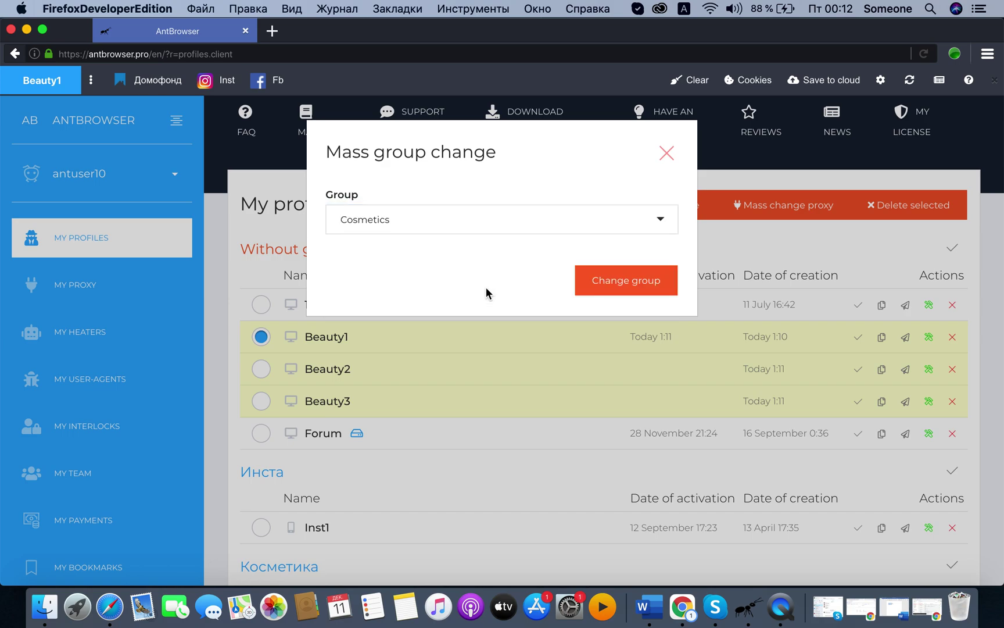
pyautogui.click(625, 286)
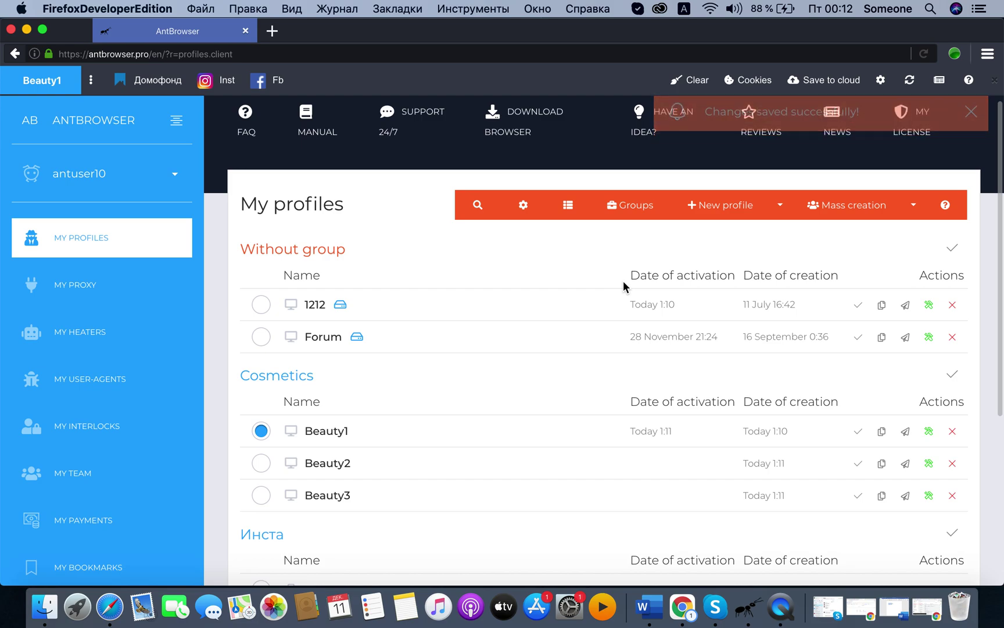
pyautogui.scroll(-1, 592, 310)
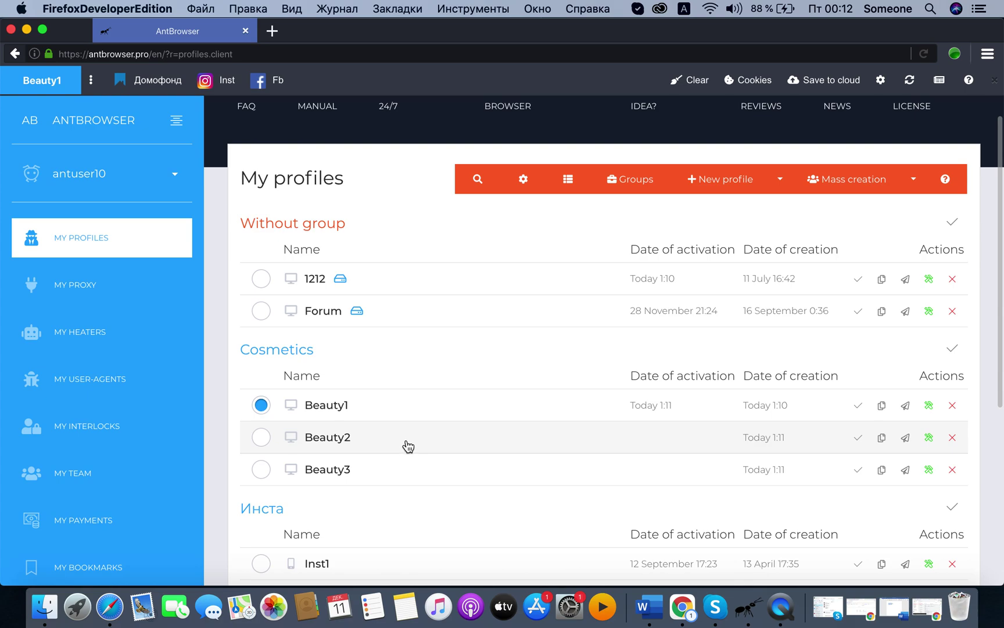
pyautogui.scroll(-1, 406, 445)
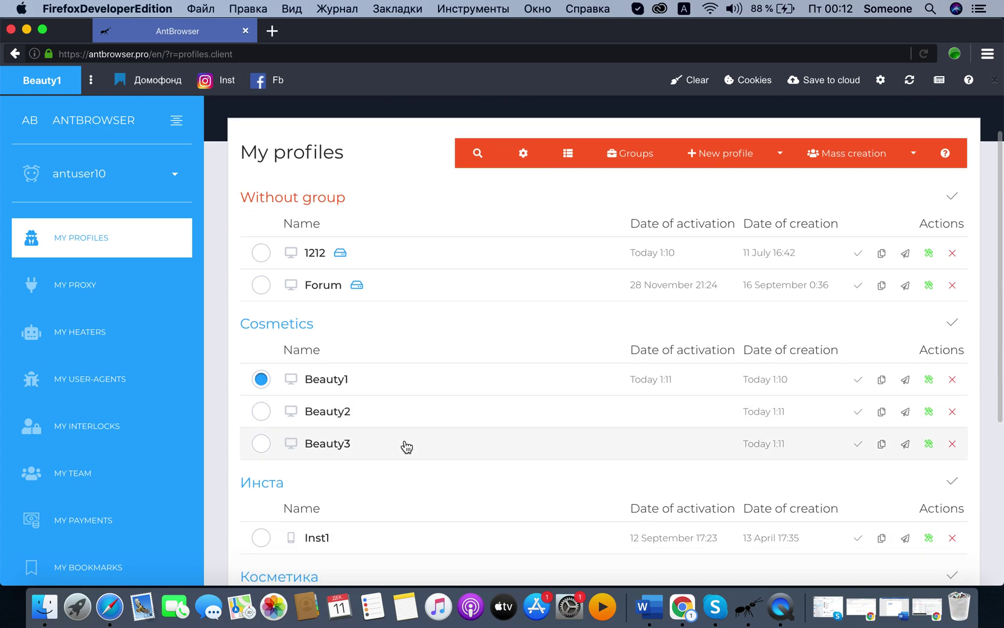
pyautogui.scroll(1, 402, 417)
pyautogui.scroll(-1, 402, 419)
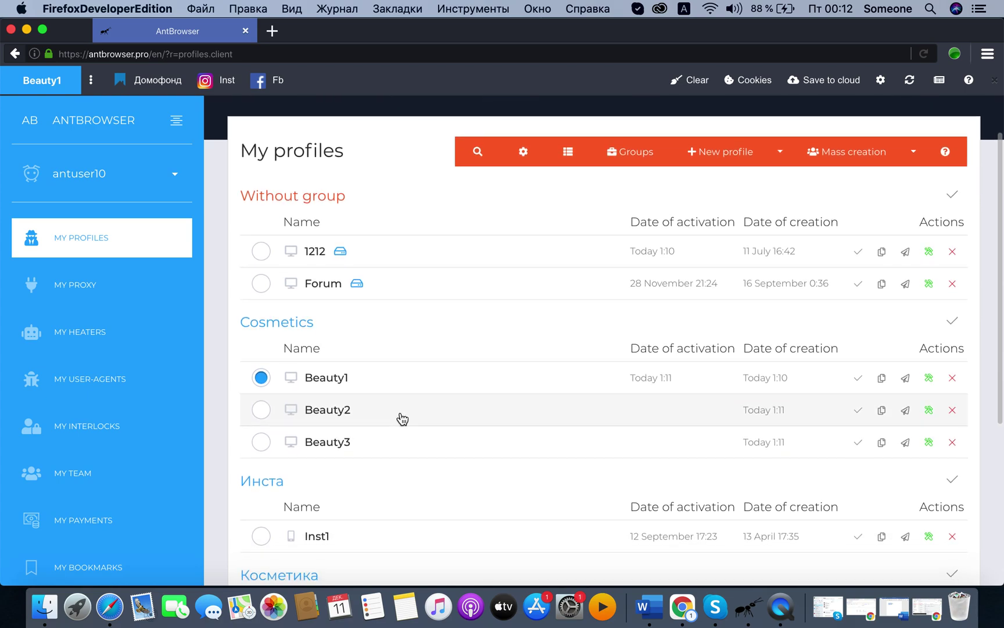
pyautogui.scroll(-2, 400, 423)
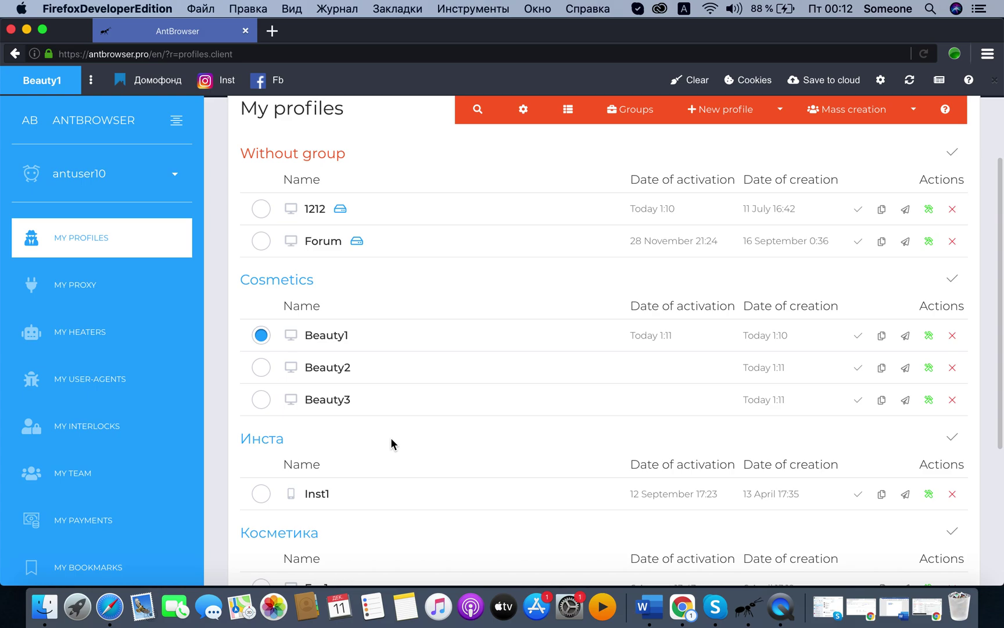
pyautogui.scroll(1, 391, 435)
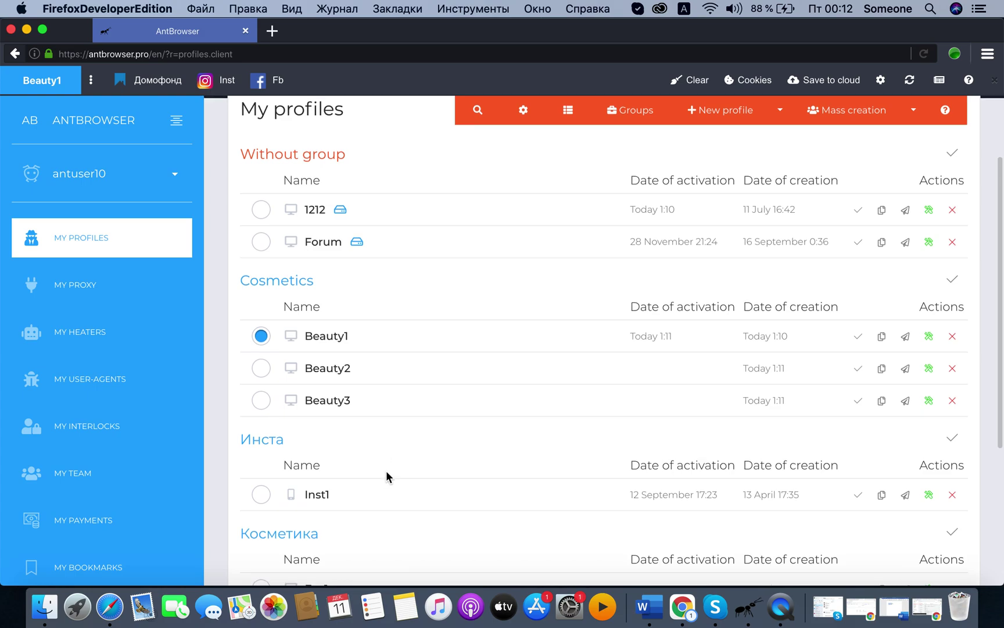
# Switch to Beauty2, then Beauty3, then back to Beauty1
pyautogui.click(263, 370)
pyautogui.click(261, 402)
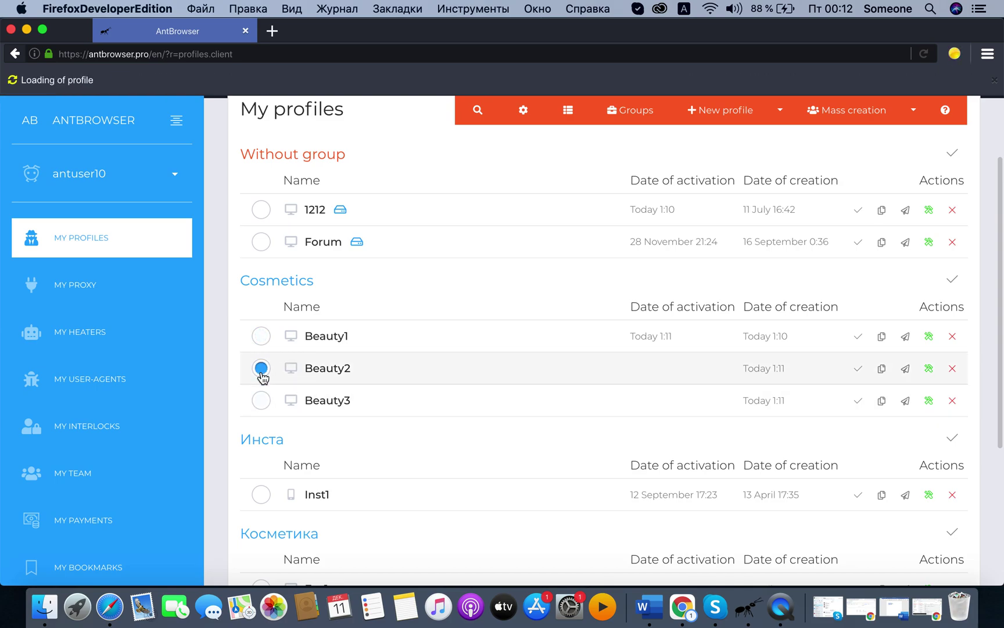
pyautogui.click(261, 335)
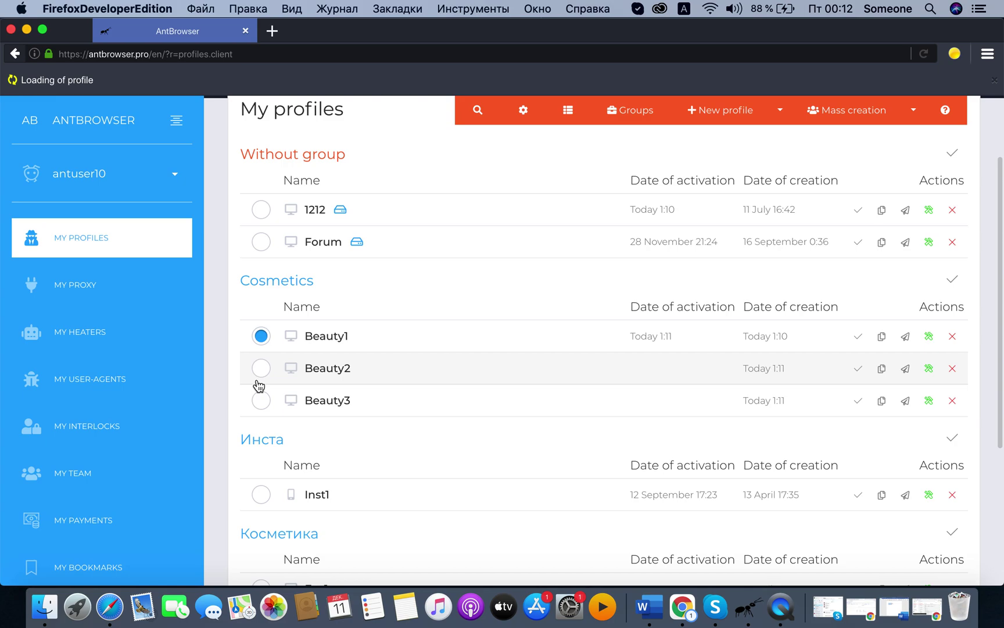